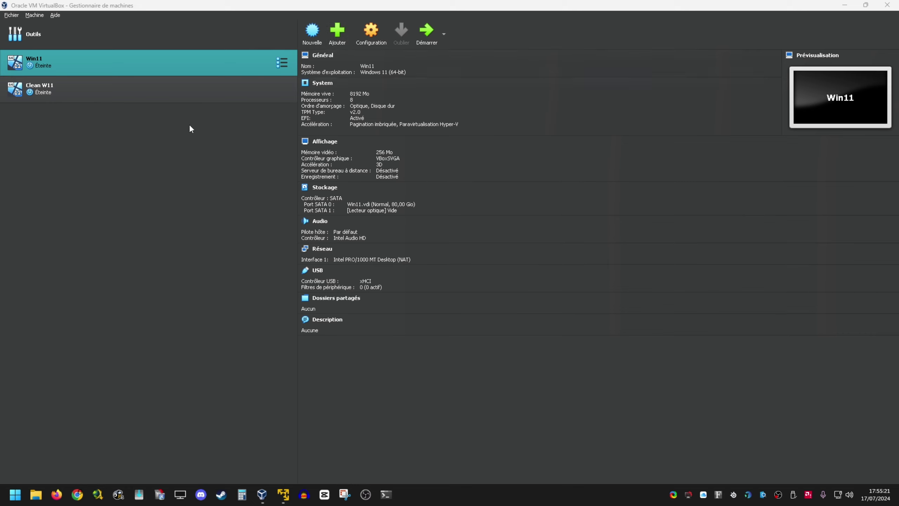
left_click(443, 39)
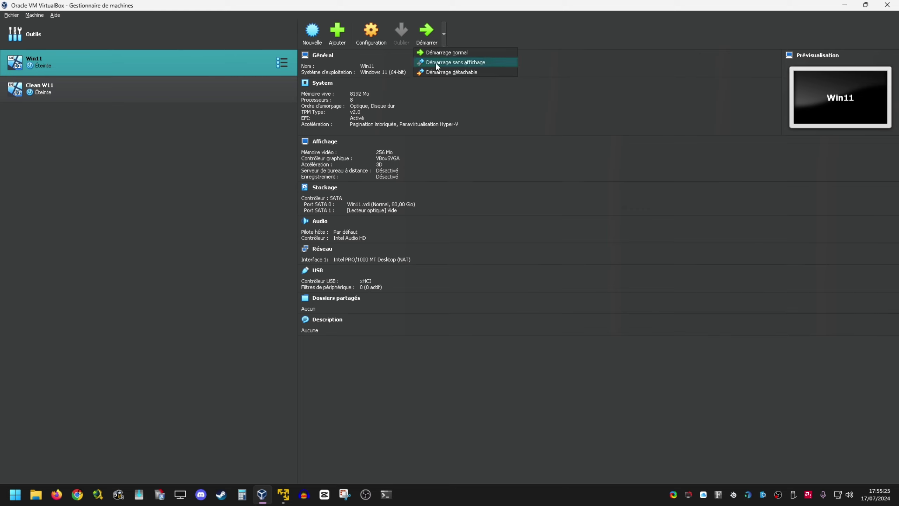
left_click(201, 131)
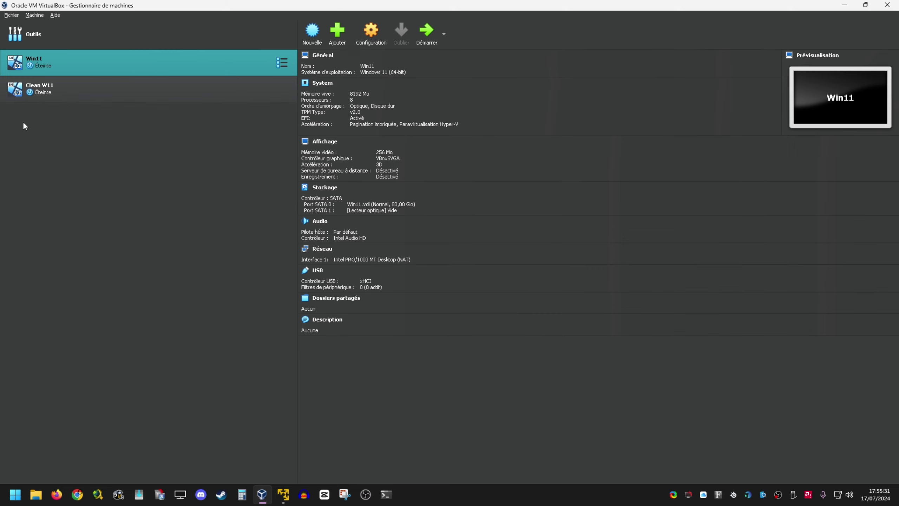
left_click(101, 97)
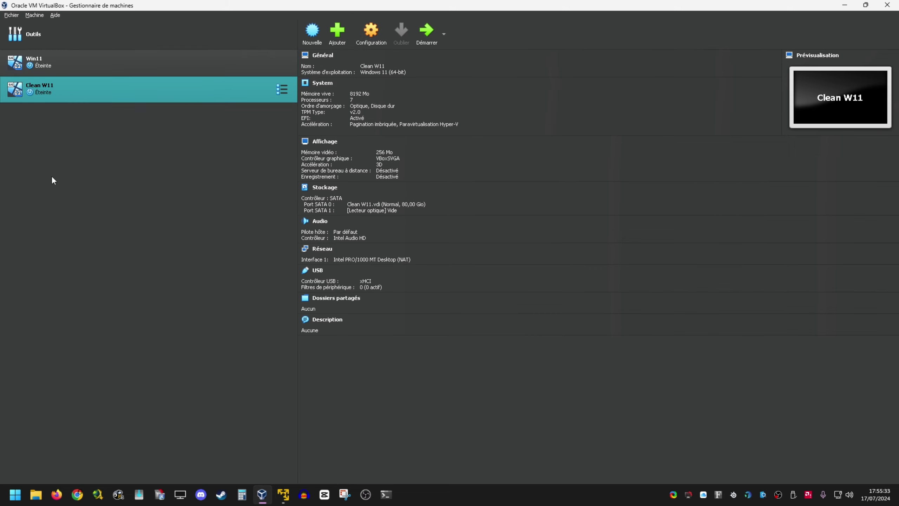
right_click(88, 90)
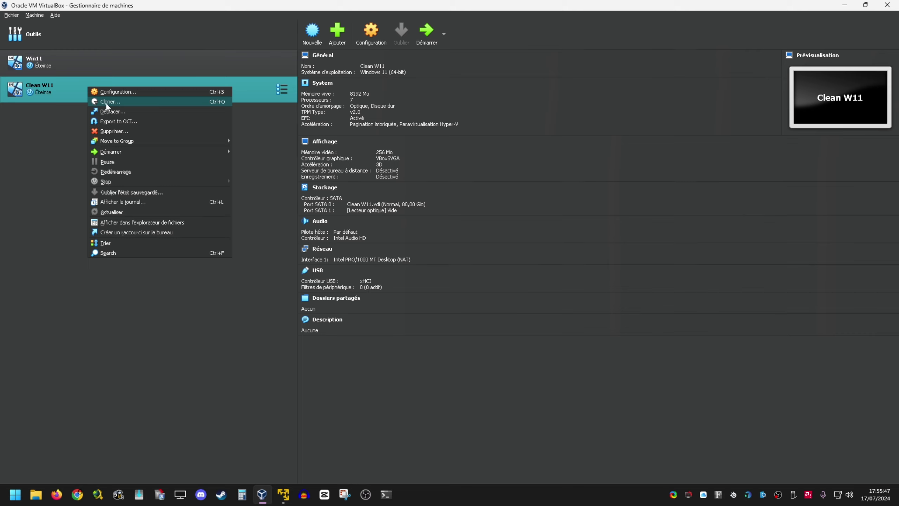
left_click(31, 158)
Step: Review the Win11 machine's memory, processor, display, storage, network, USB and shared folder settings without changing anything
left_click(75, 64)
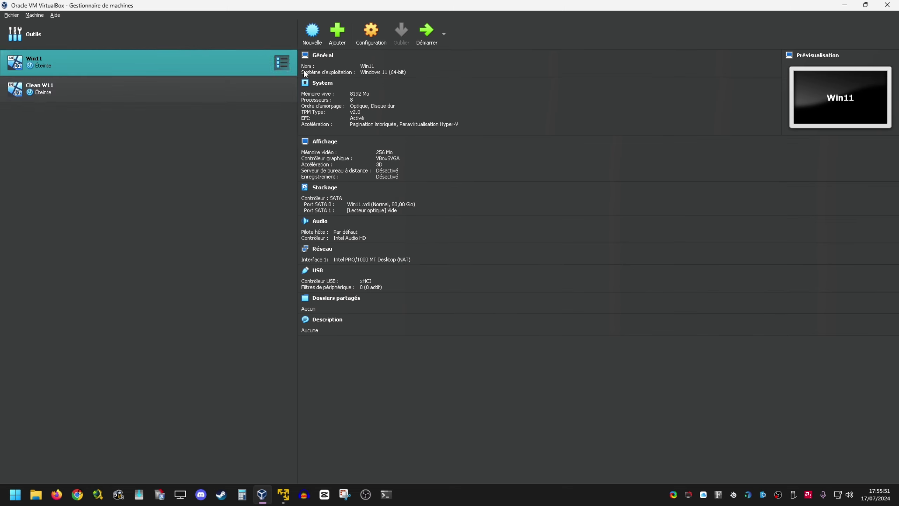
left_click(373, 35)
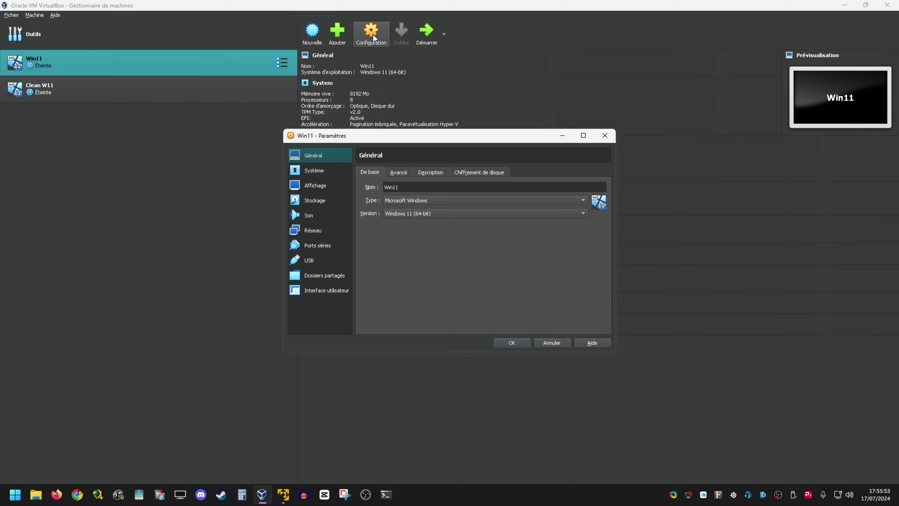
left_click(323, 170)
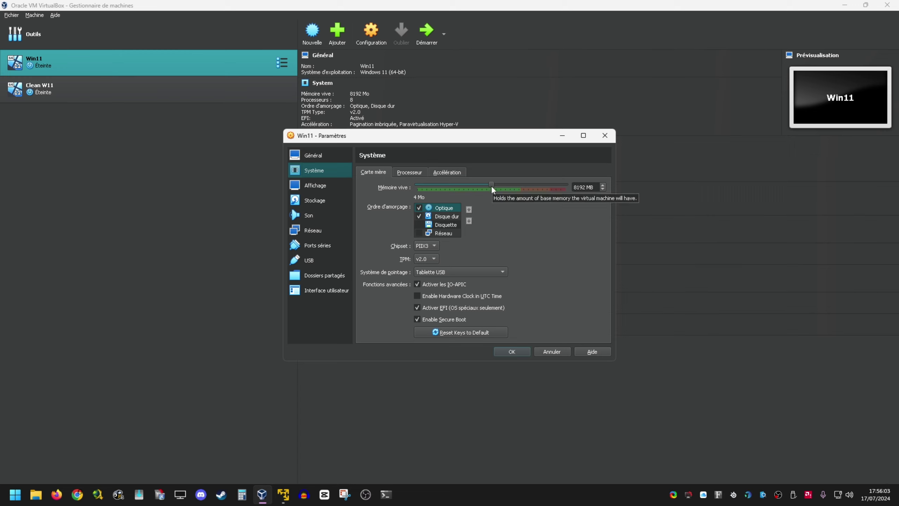
left_click(410, 173)
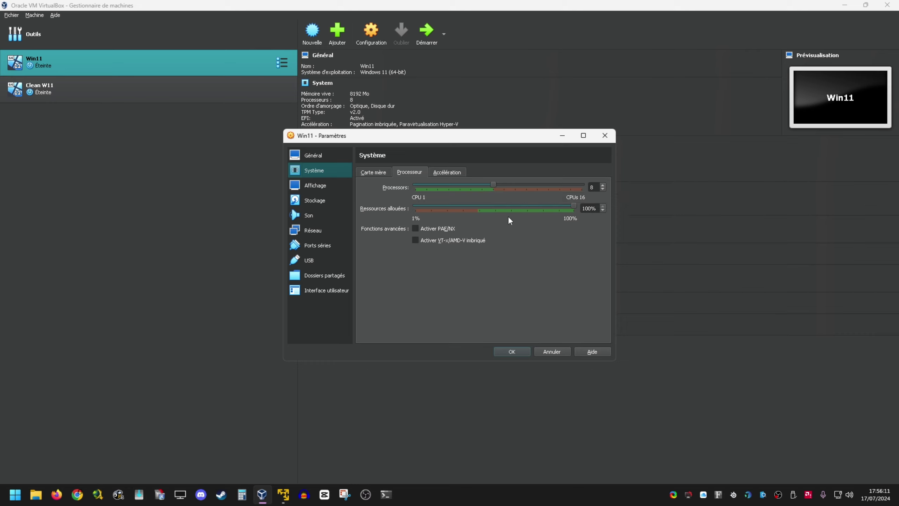
left_click(320, 185)
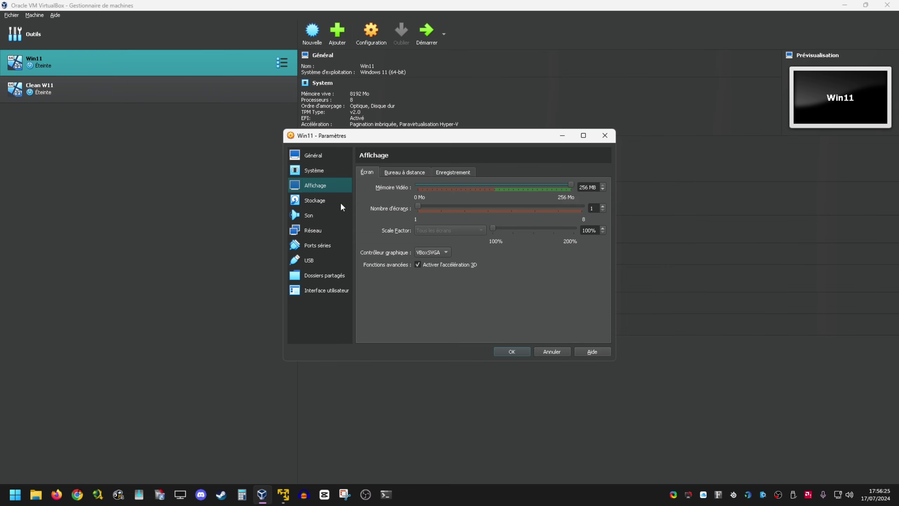
left_click(318, 201)
left_click(316, 229)
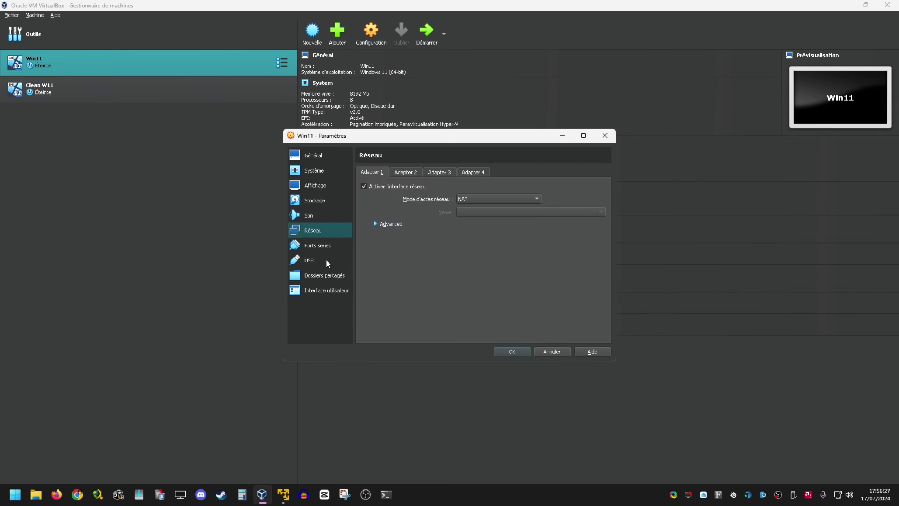
left_click(315, 261)
left_click(314, 276)
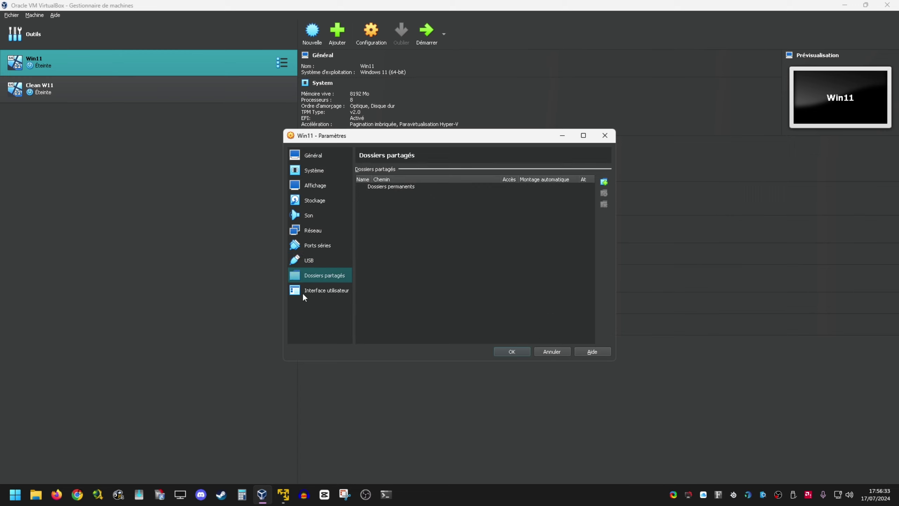
left_click(558, 350)
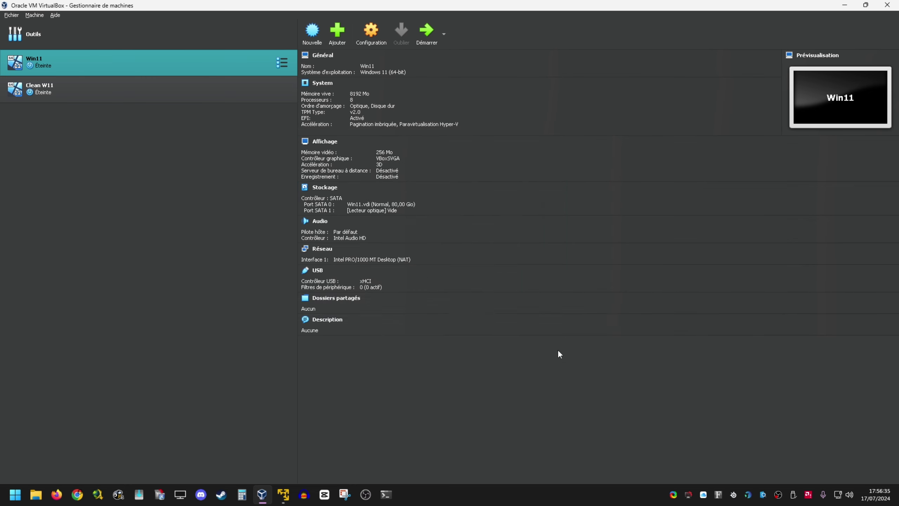
Step: Start the Win11 virtual machine, sign in with the account PIN and dismiss the mouse and keyboard notices
left_click(425, 39)
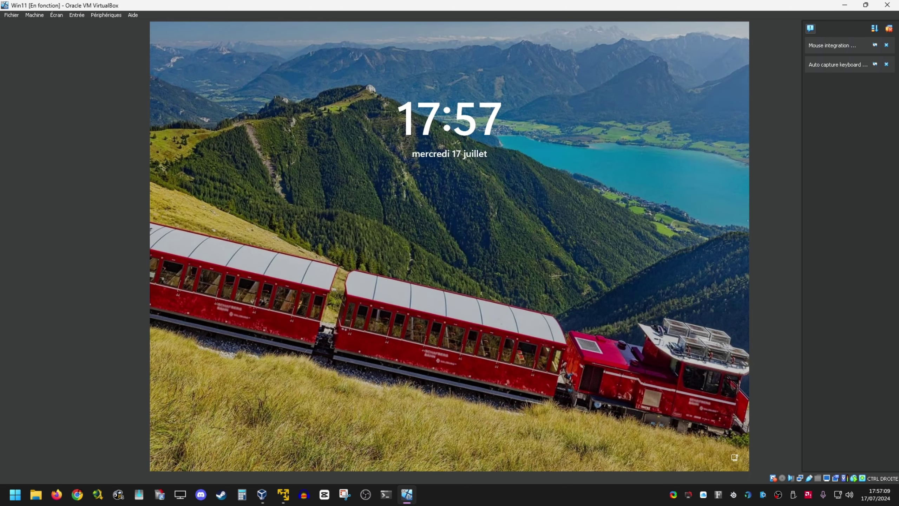
left_click(569, 190)
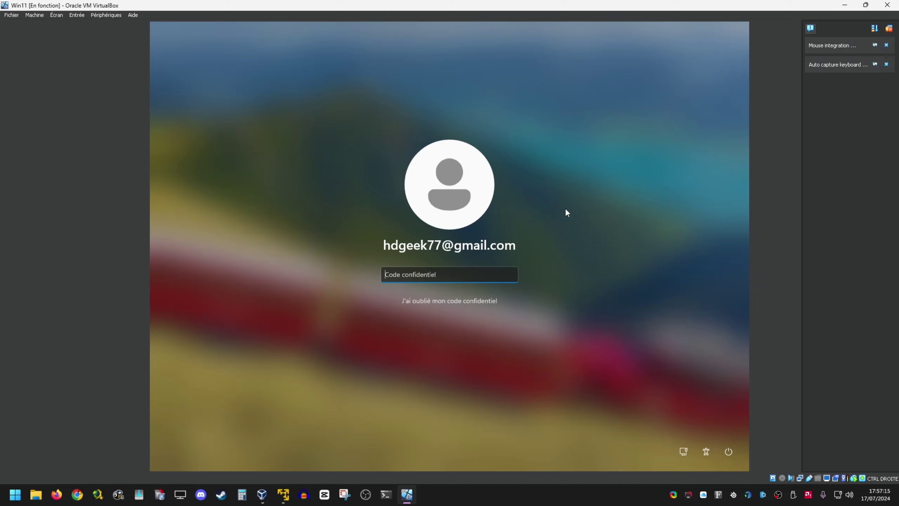
type("******")
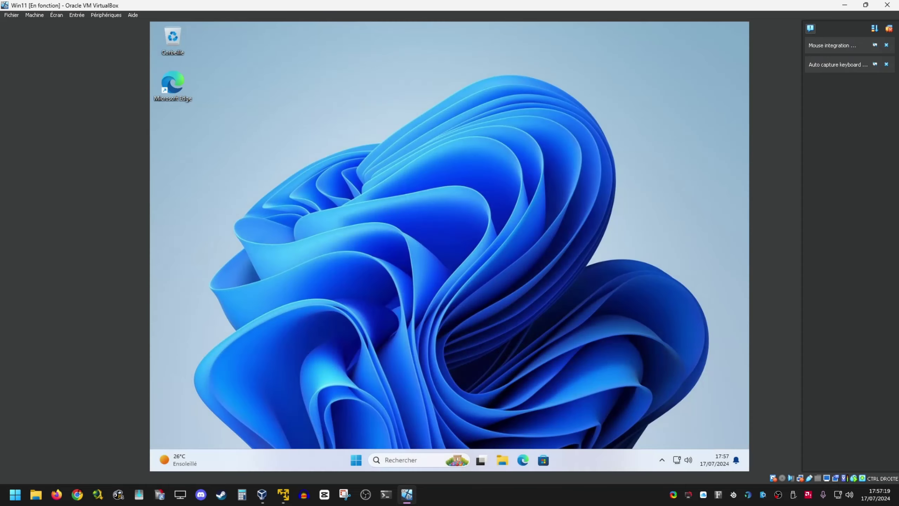
left_click(886, 64)
left_click(887, 46)
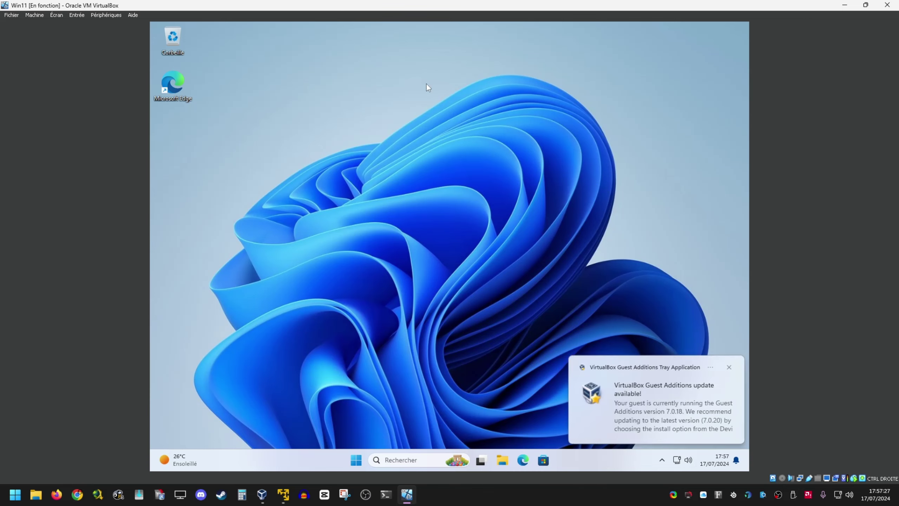
Step: Look up the Guest Additions options and shut down Windows in the Win11 virtual machine
left_click(77, 15)
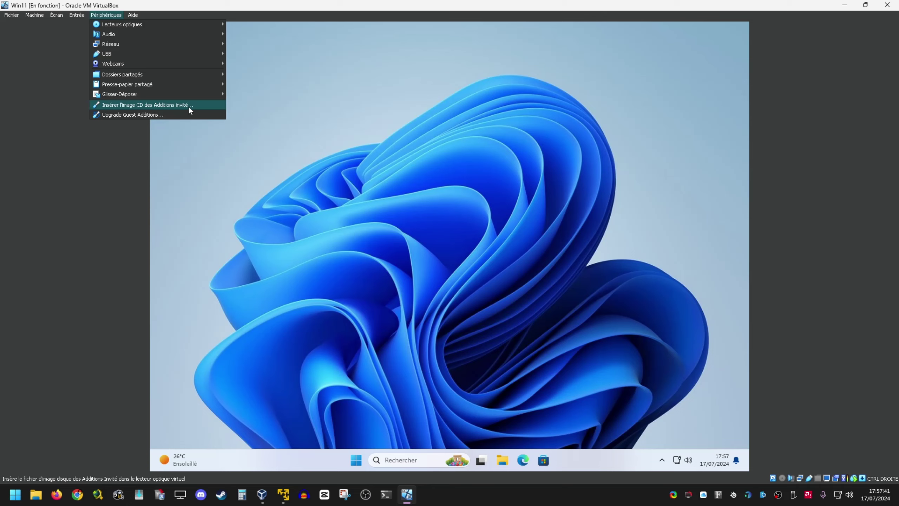
left_click(175, 106)
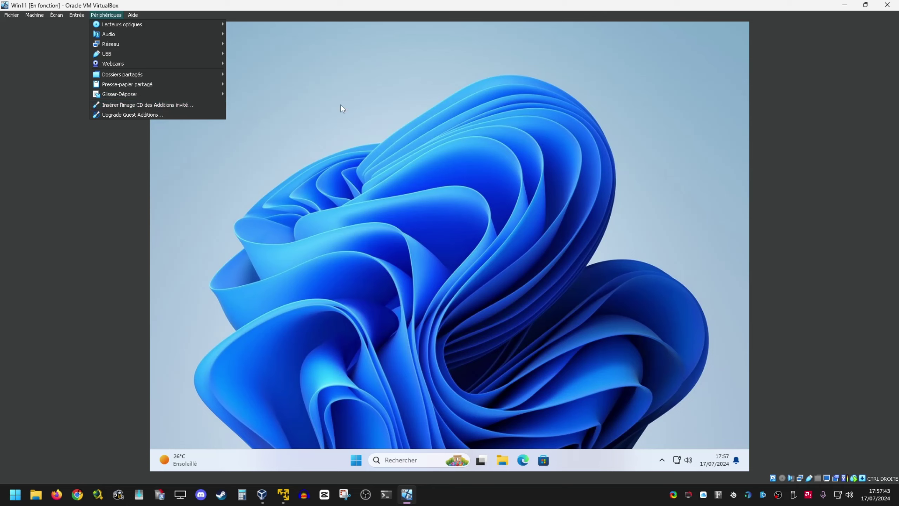
left_click(357, 460)
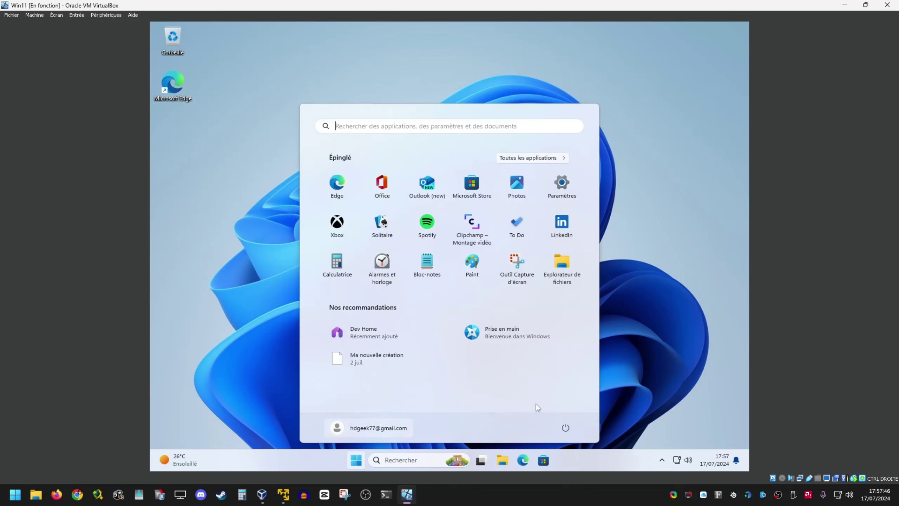
left_click(566, 428)
left_click(557, 396)
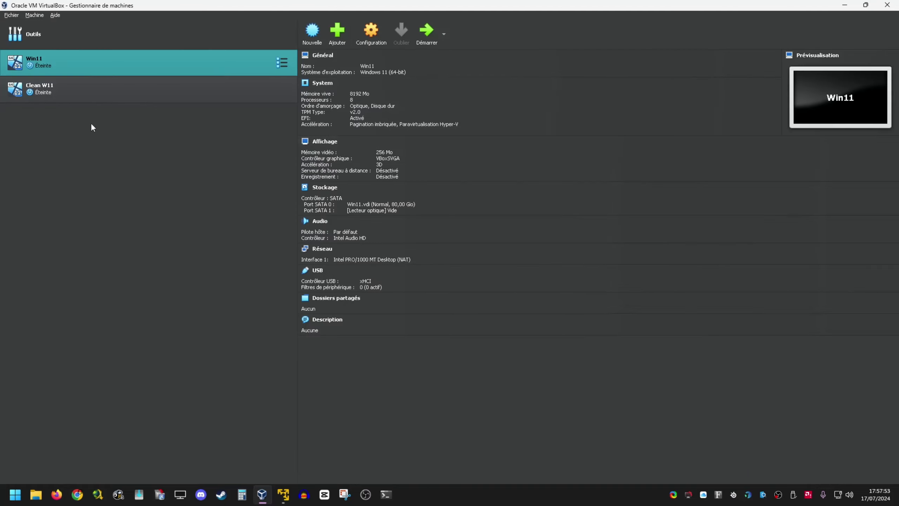
Step: Begin creating a new virtual machine and set its destination folder to C:\VM_VirtualBox
left_click(313, 35)
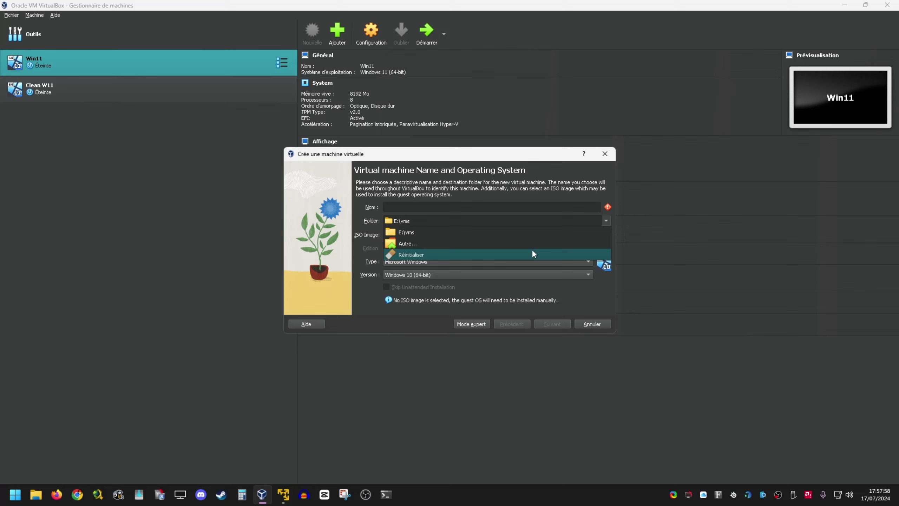
left_click(438, 242)
scroll(346, 254, "down", 15)
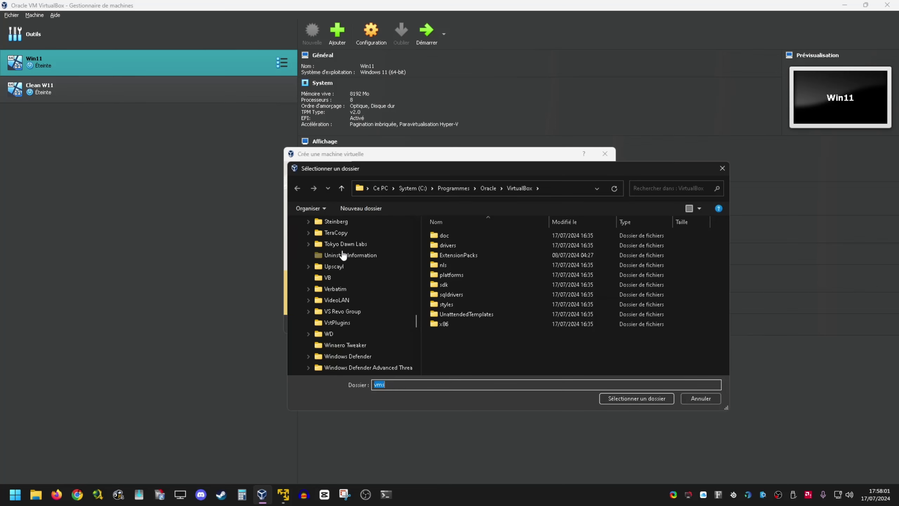
scroll(346, 260, "up", 3)
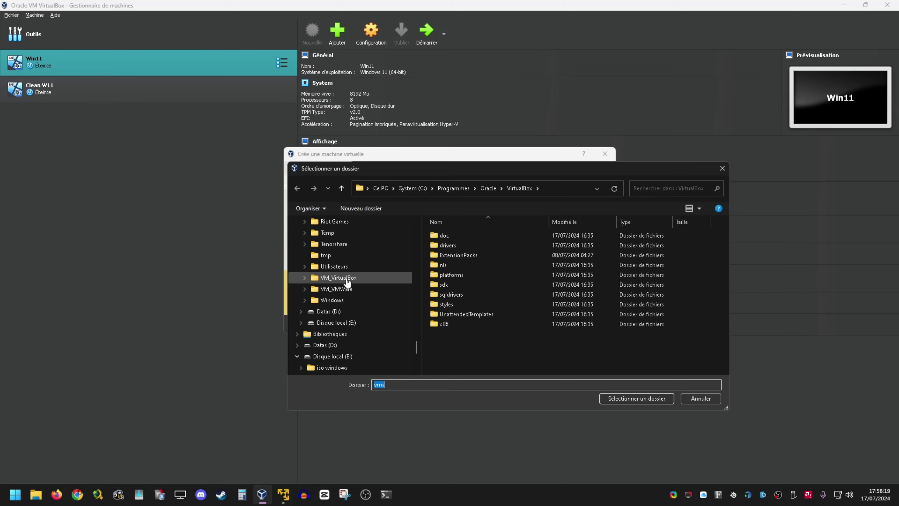
left_click(347, 283)
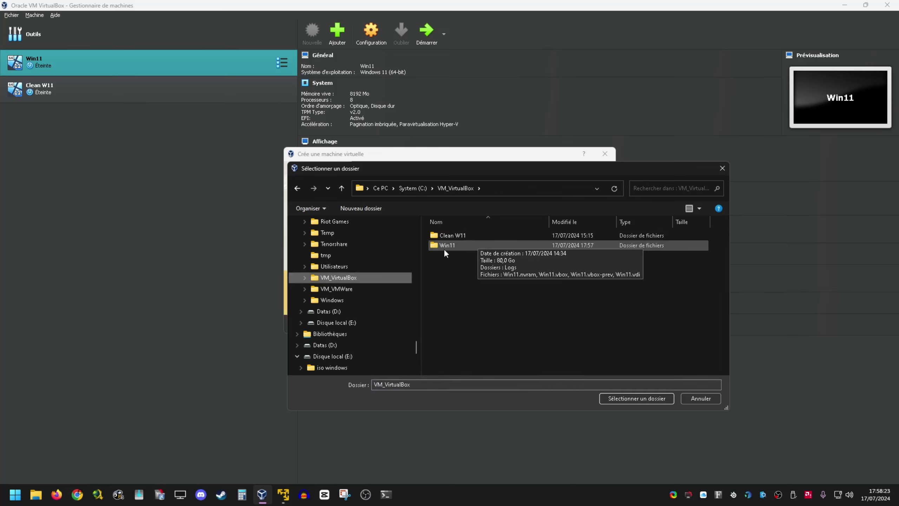
double_click(448, 246)
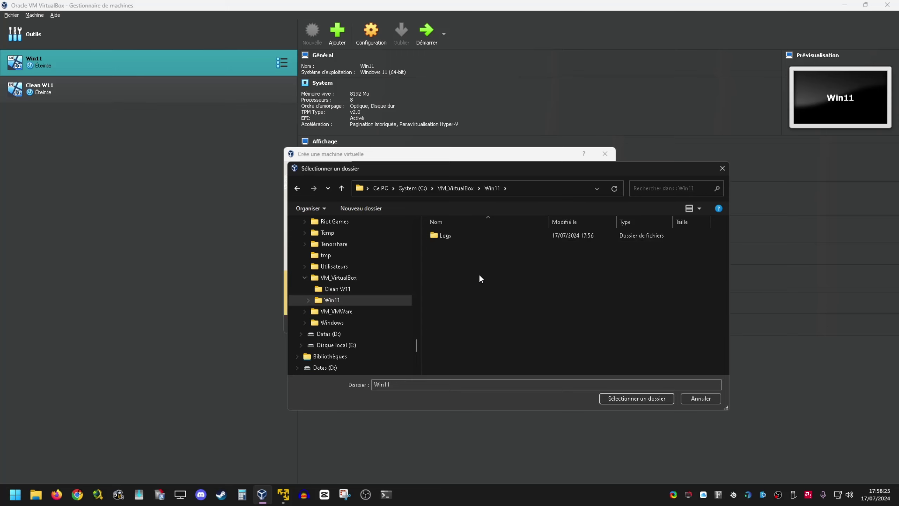
double_click(447, 239)
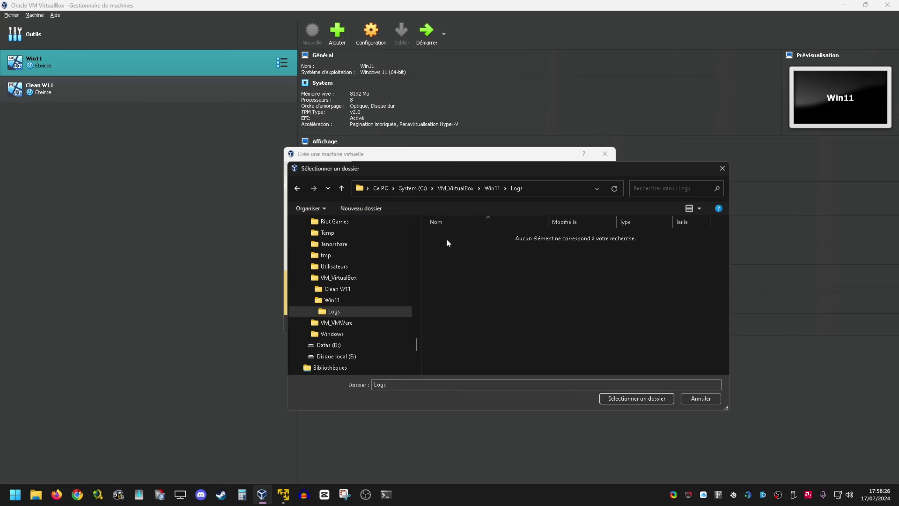
left_click(340, 191)
left_click(341, 190)
left_click(340, 189)
left_click(340, 266)
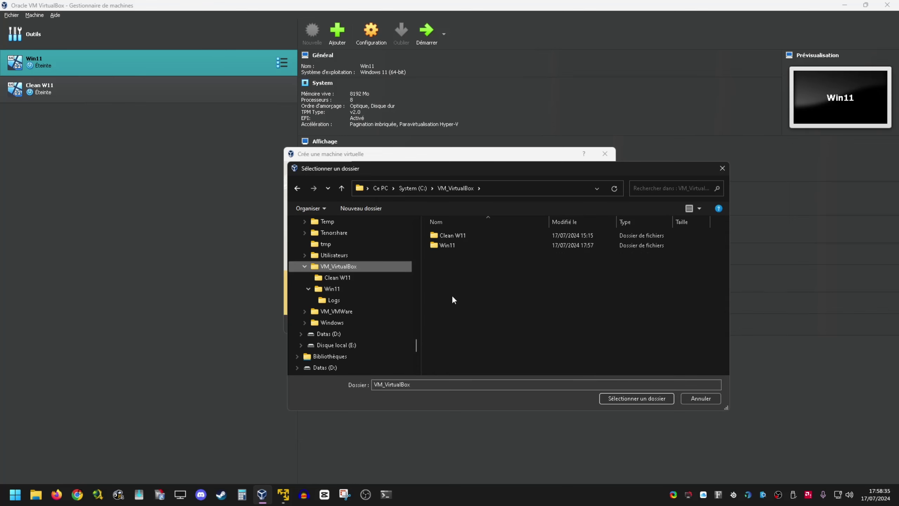
left_click(616, 399)
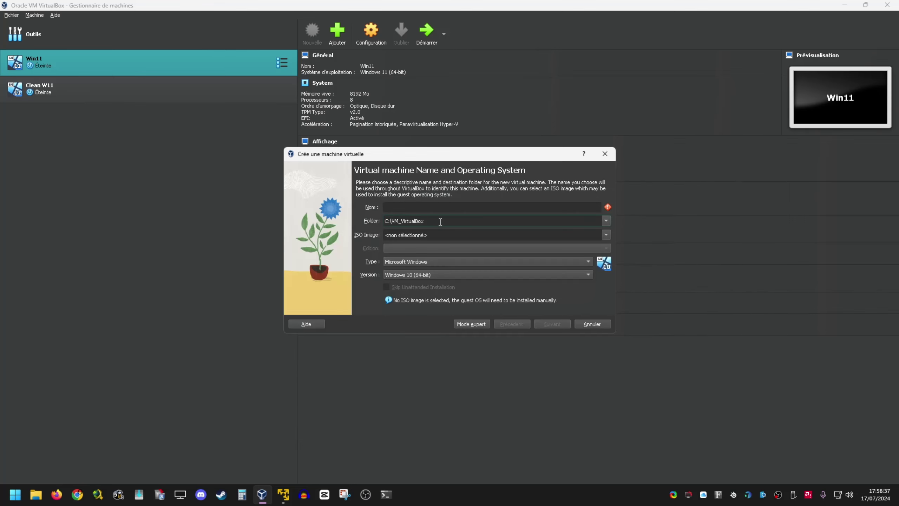
Step: Name the new machine "ma machine" and select E:\iso windows\Win11_23H2_French_x64v2.iso as its ISO image
left_click(409, 208)
type("ma machine")
left_click(606, 235)
left_click(526, 263)
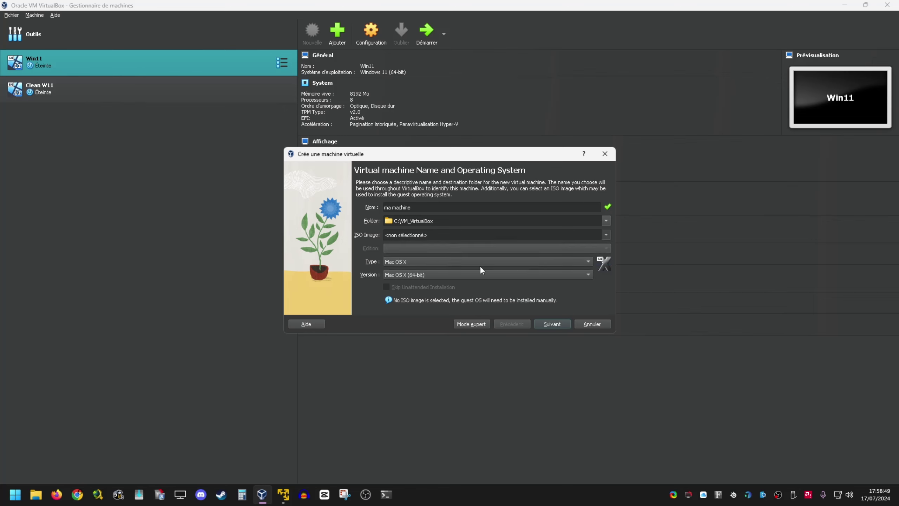
Step: Choose the Windows 11 Professionnel edition for the new machine and skip the unattended installation
left_click(414, 248)
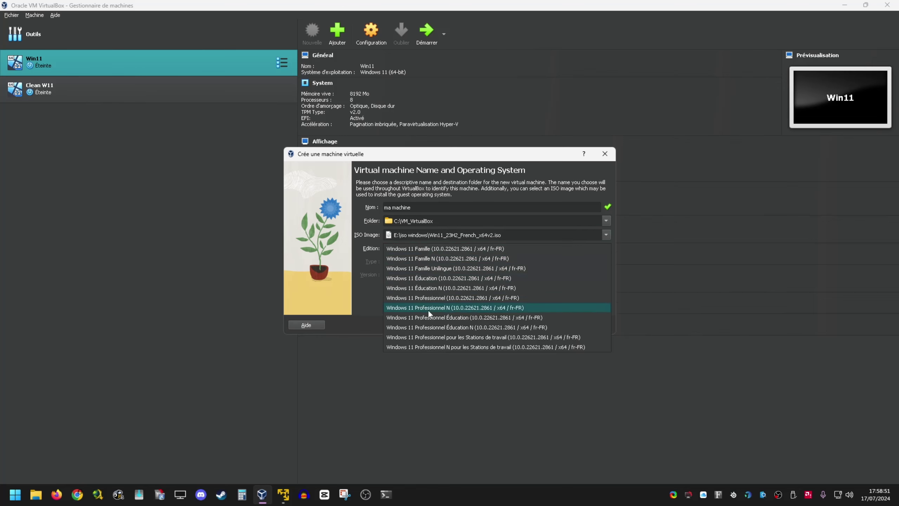
left_click(435, 298)
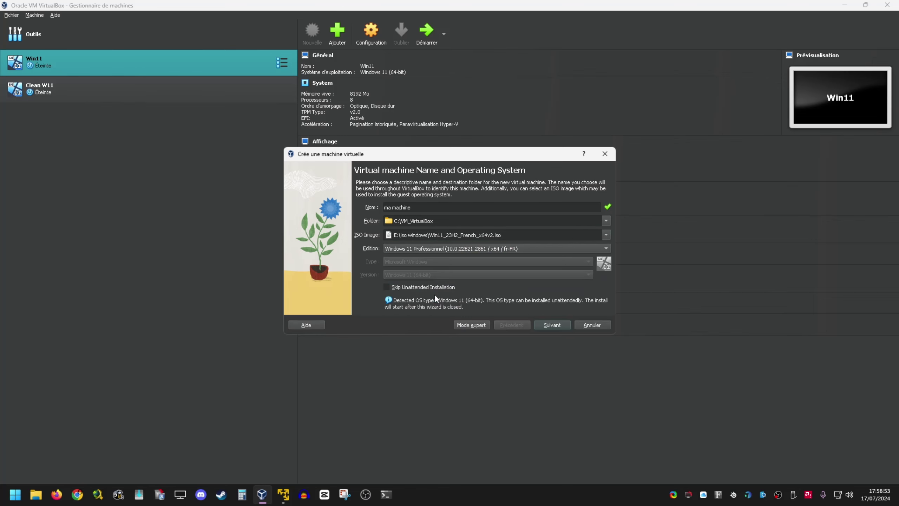
left_click(386, 288)
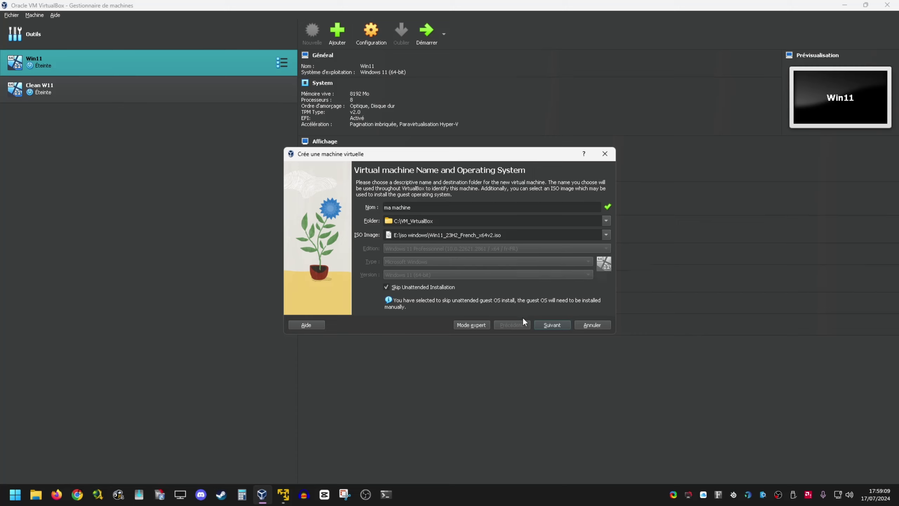
Step: Go through the new machine's hardware and virtual hard disk options and cancel its creation
left_click(553, 325)
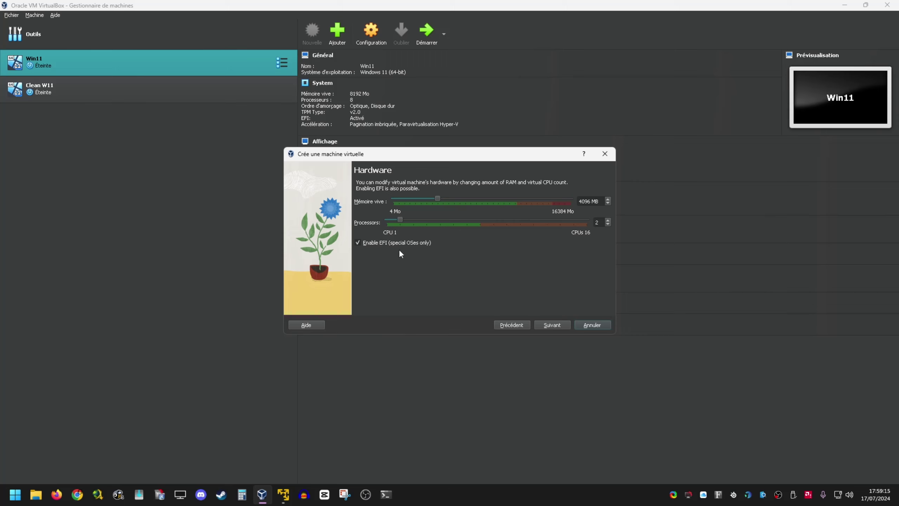
left_click(551, 325)
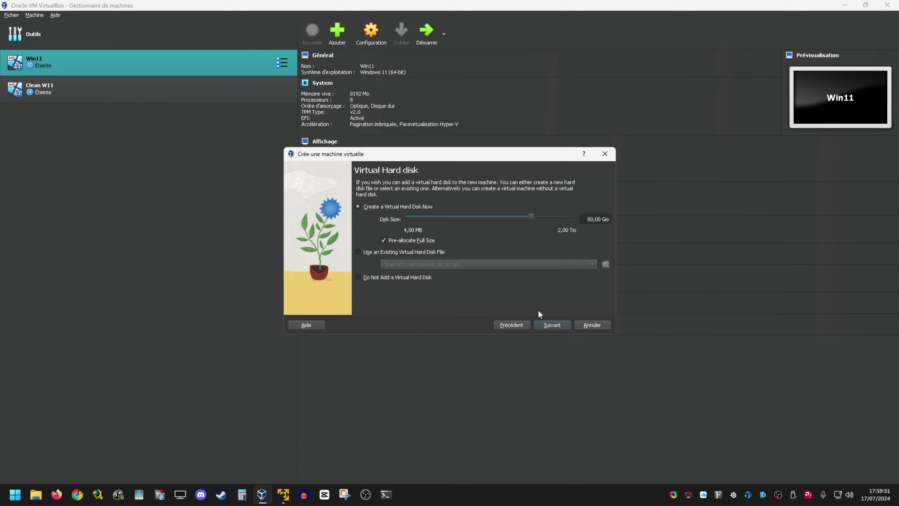
left_click(590, 326)
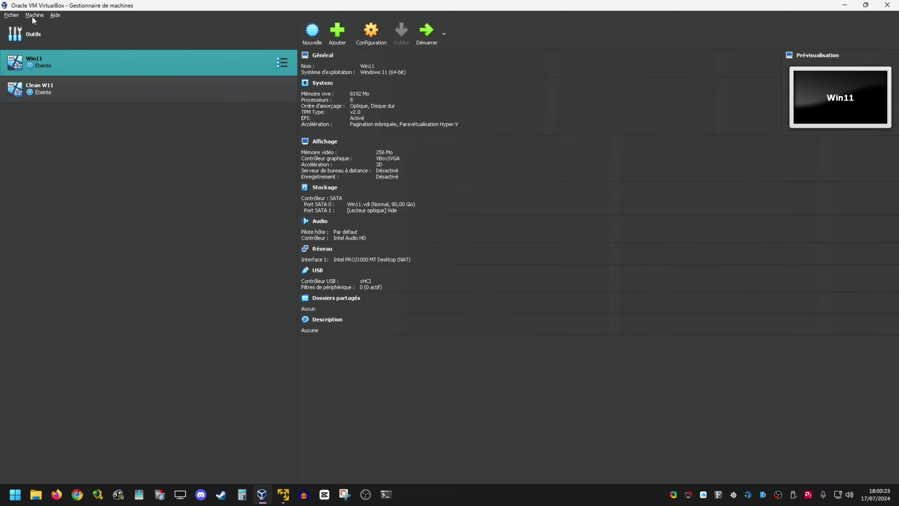
Step: Quit VirtualBox and start the Windows 11 x64 virtual machine in VMware Workstation 17 Player
left_click(13, 16)
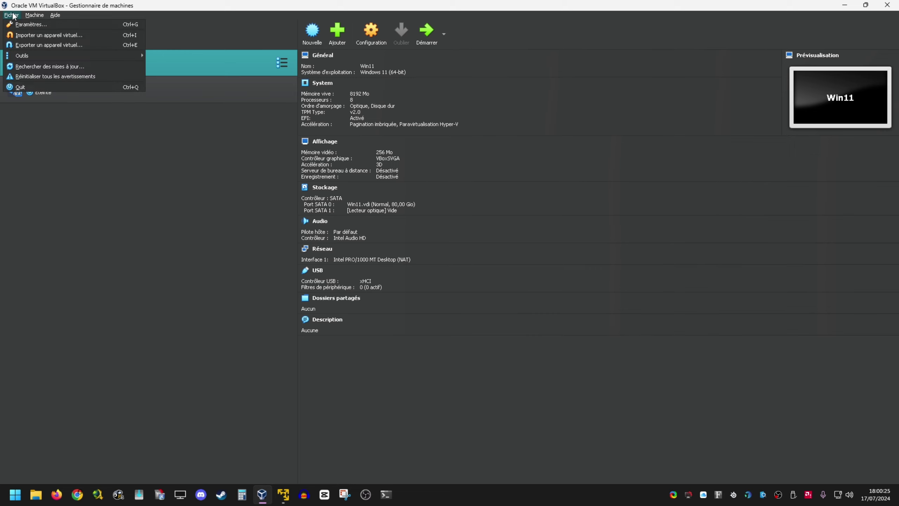
left_click(21, 87)
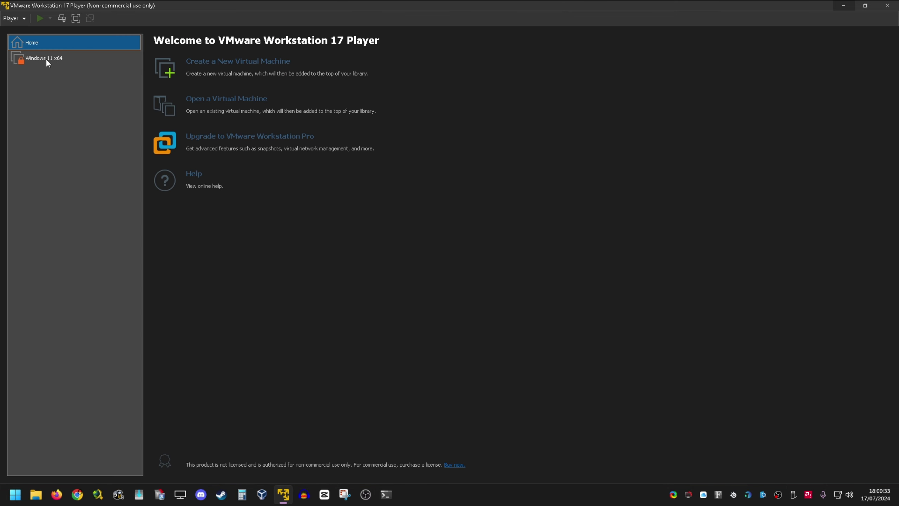
left_click(43, 60)
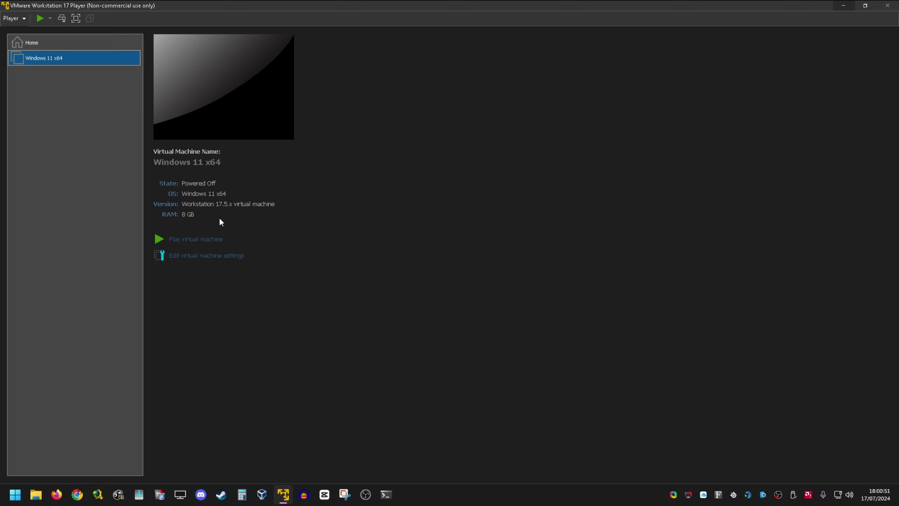
left_click(197, 241)
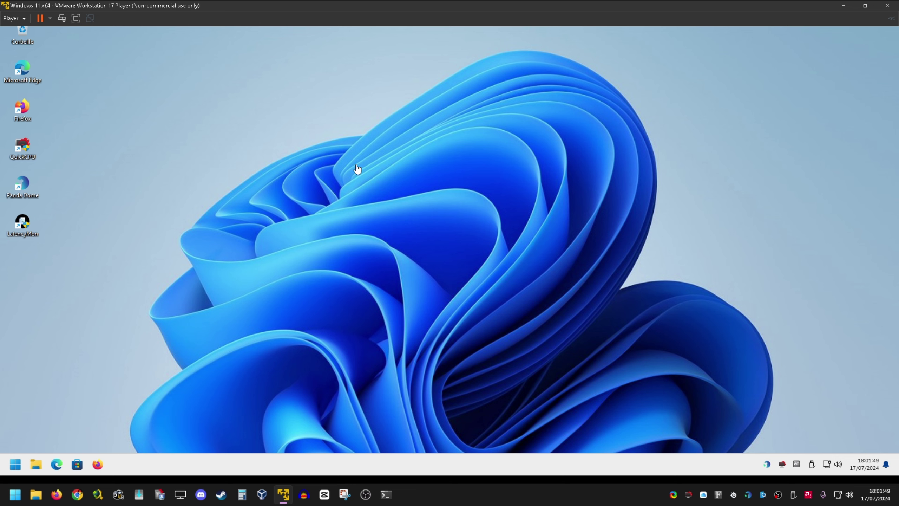
Step: Dismiss the application error dialog in the Windows 11 x64 guest and shut the guest down
left_click(205, 153)
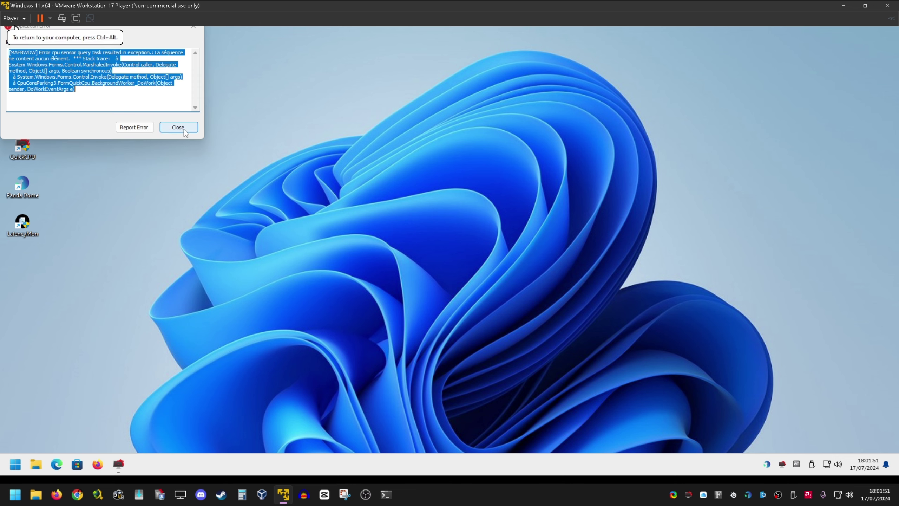
left_click(179, 127)
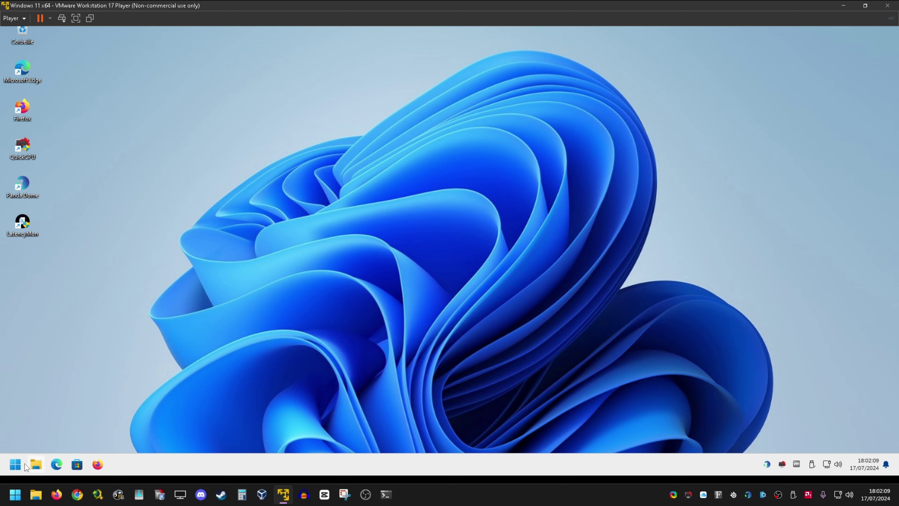
left_click(16, 464)
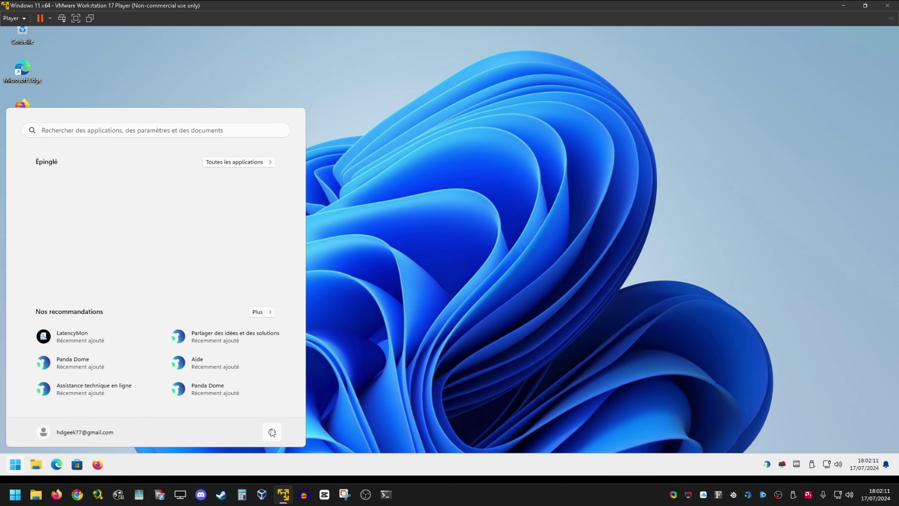
left_click(271, 433)
left_click(258, 397)
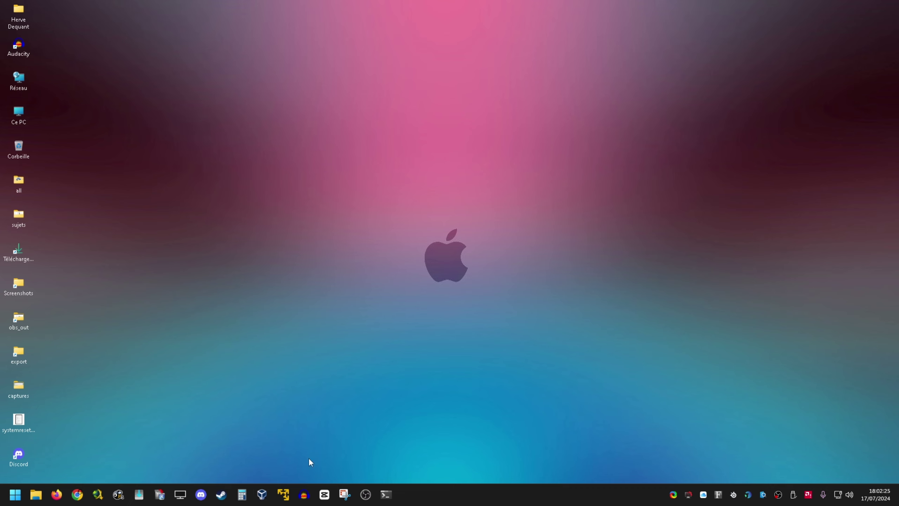
Step: Reopen VMware Workstation 17 Player maximized and begin a new virtual machine from the installer image E:\iso windows\Win11_23H2_French_x64v2.iso
left_click(283, 494)
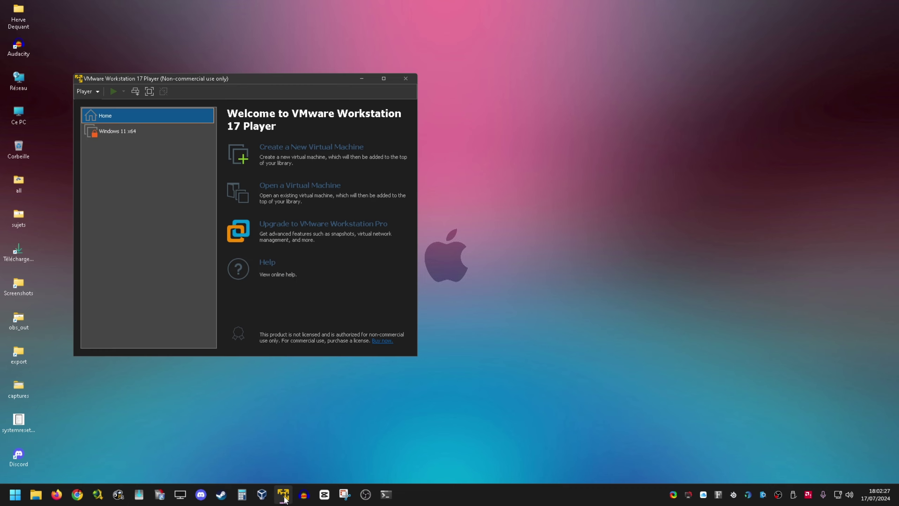
left_click(384, 79)
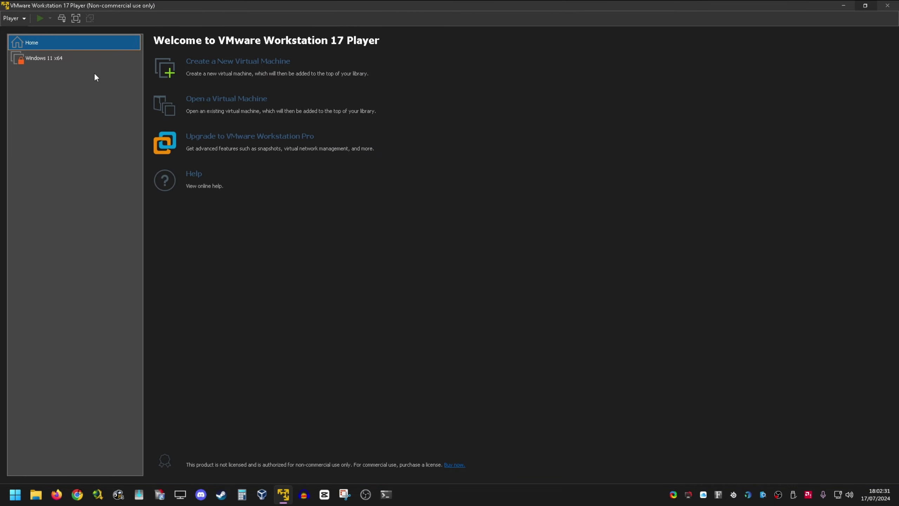
left_click(211, 63)
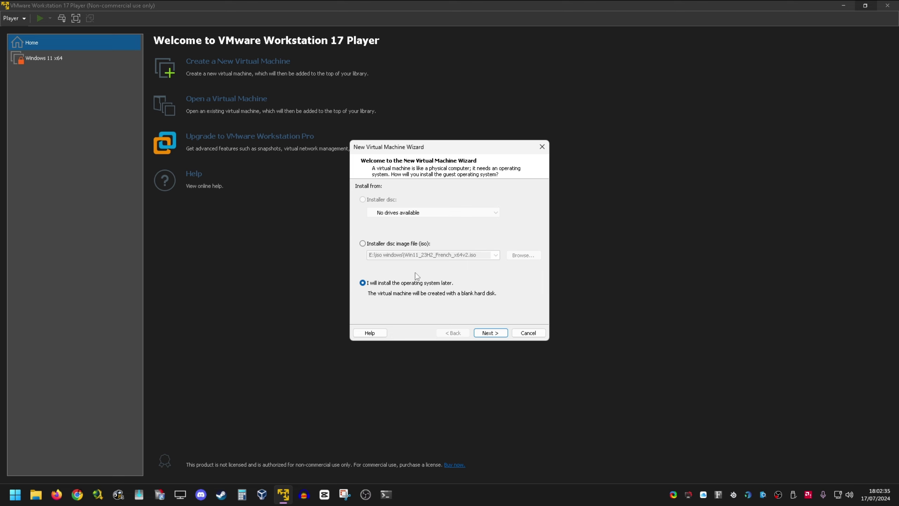
left_click(392, 245)
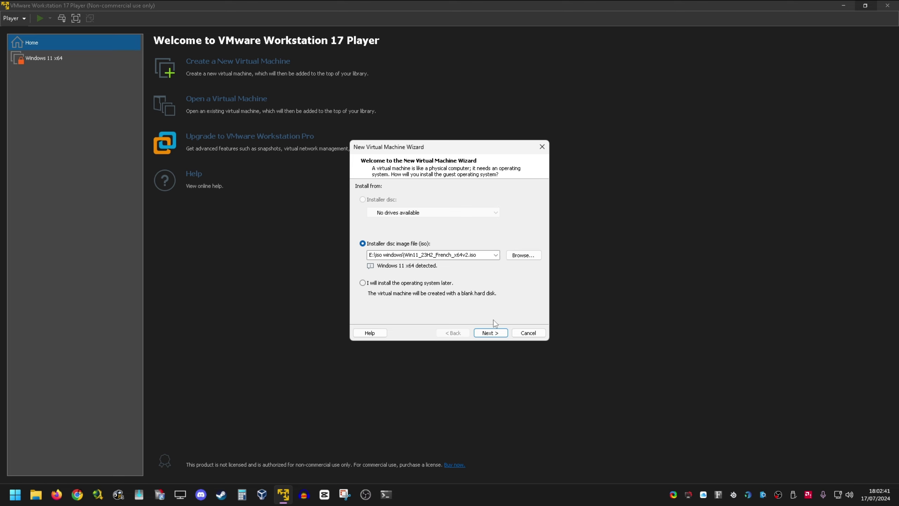
left_click(496, 335)
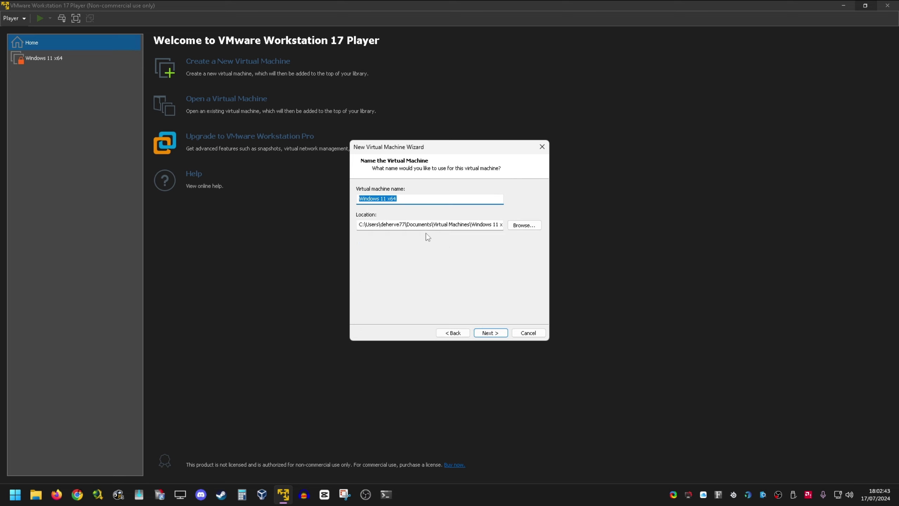
Step: Set the new machine's location to C:\VM_VMWare, keeping the name Windows 11 x64
left_click(524, 225)
scroll(440, 247, "down", 10)
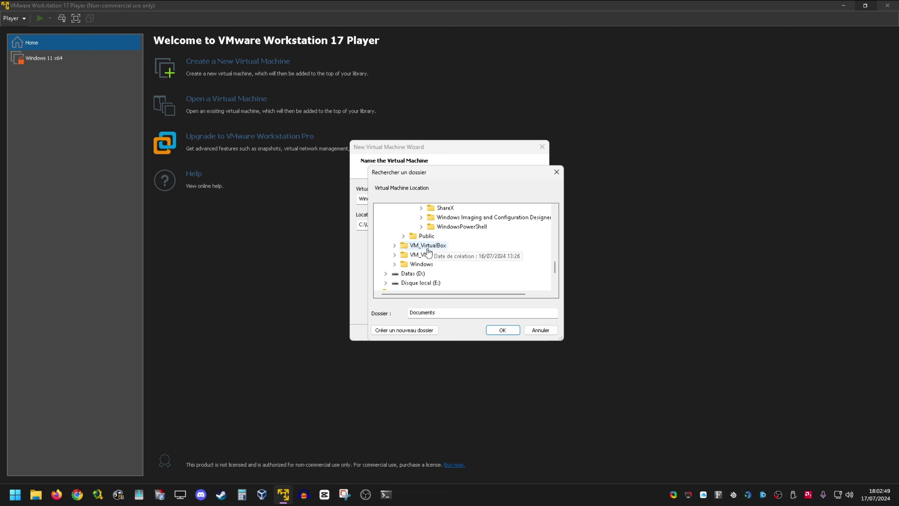
left_click(422, 254)
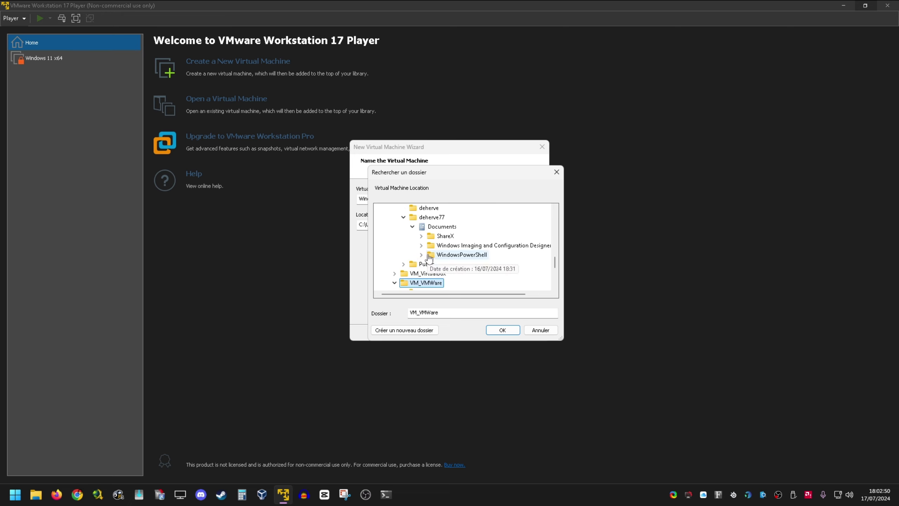
left_click(503, 330)
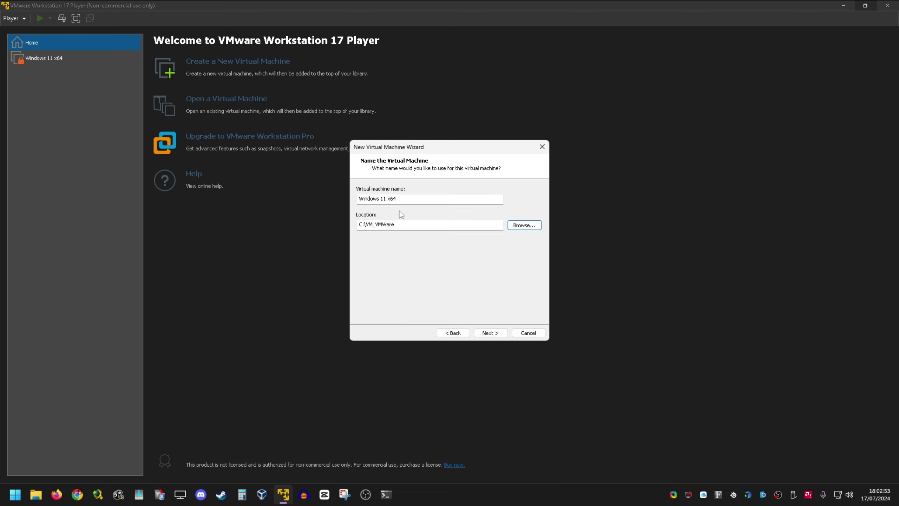
left_click(496, 333)
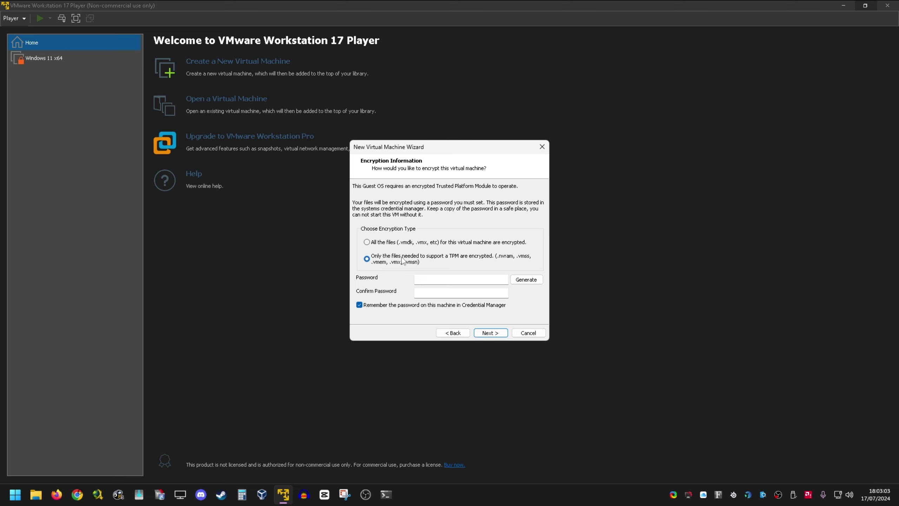
Step: Generate the encryption password for the TPM support files and store the 64 GB virtual disk as a single file
left_click(529, 280)
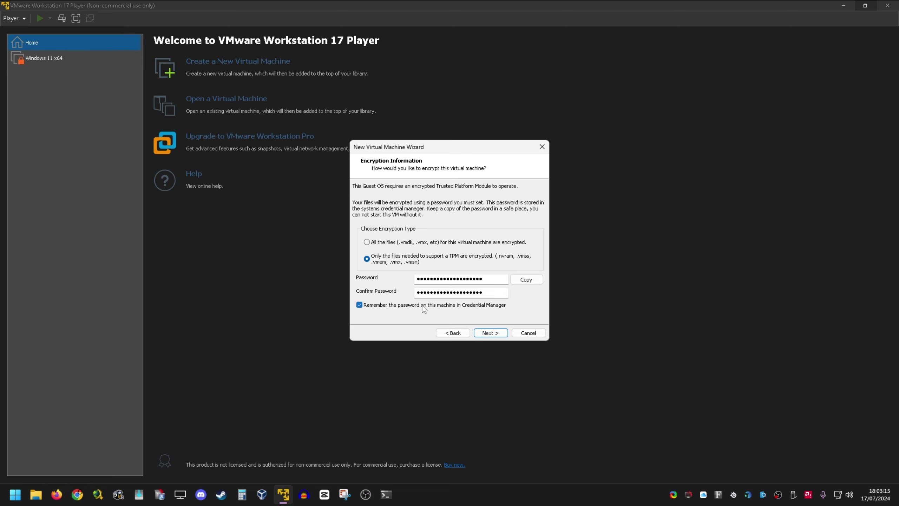
left_click(491, 333)
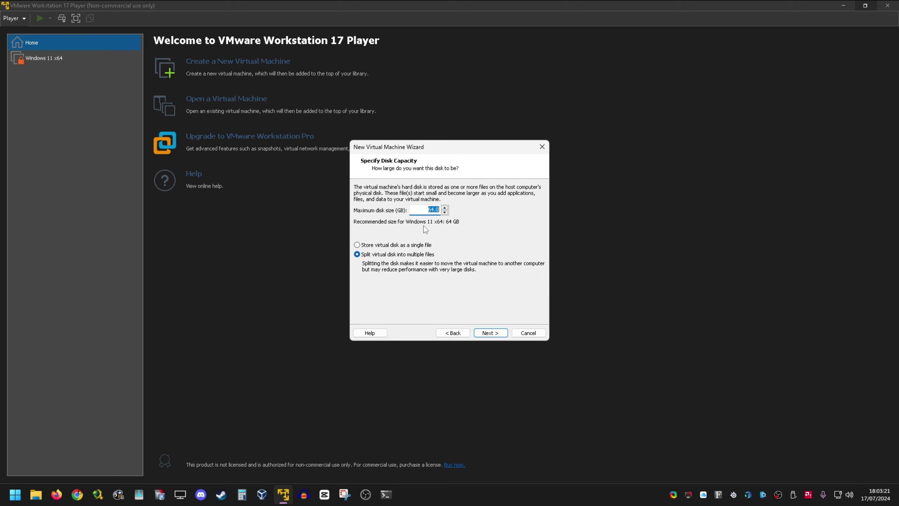
left_click(397, 245)
left_click(491, 333)
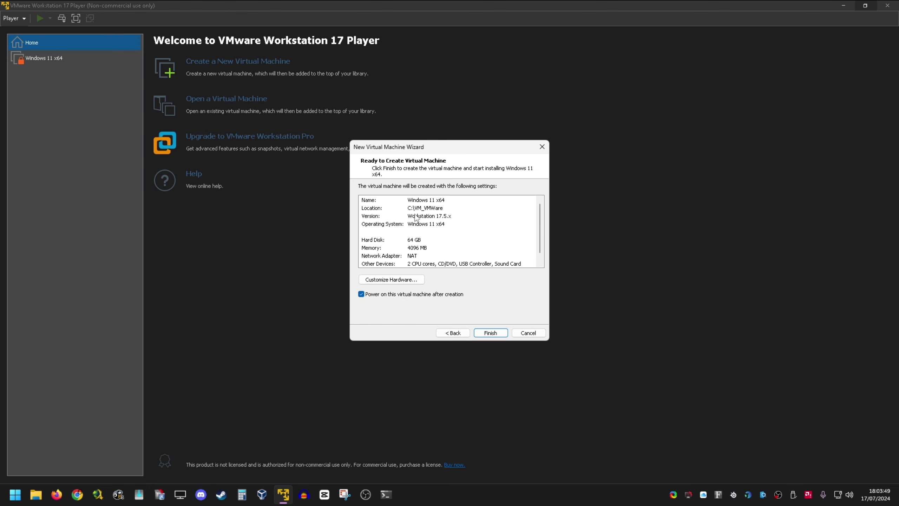
Step: Customize the new machine's hardware with 8 GB of memory and 6 processor cores, and cancel its creation
scroll(416, 218, "down", 1)
left_click(396, 280)
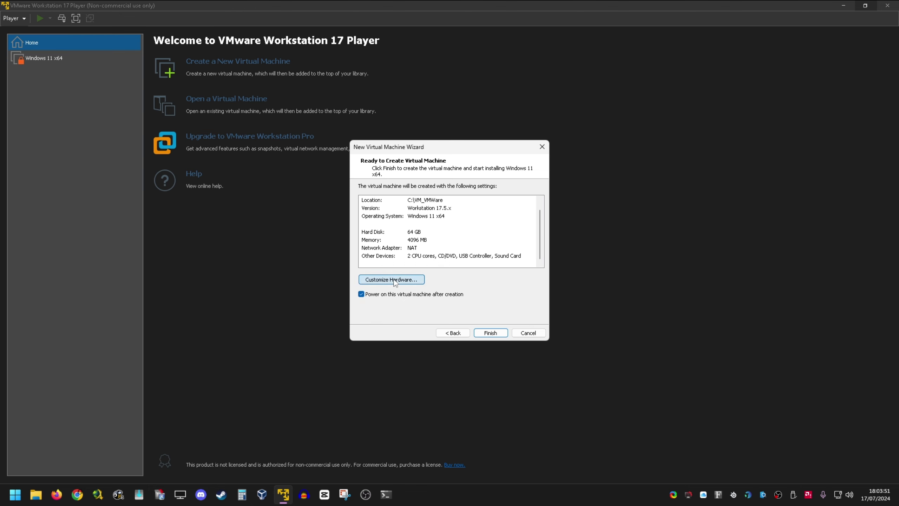
left_click_drag(465, 190, 462, 181)
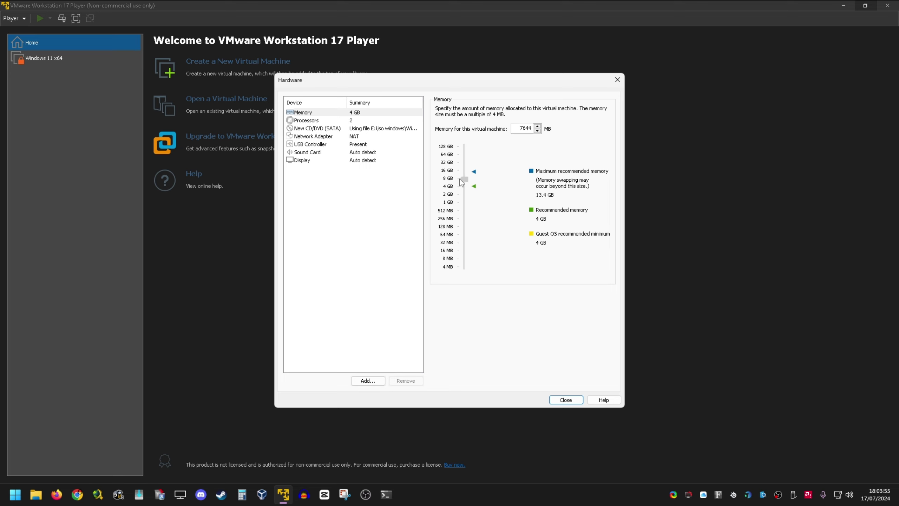
left_click_drag(461, 181, 462, 178)
left_click(340, 121)
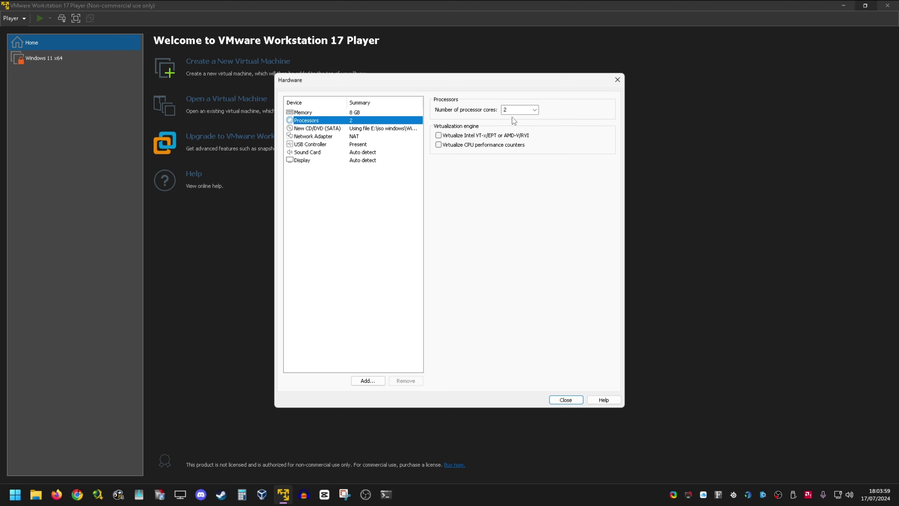
left_click(534, 109)
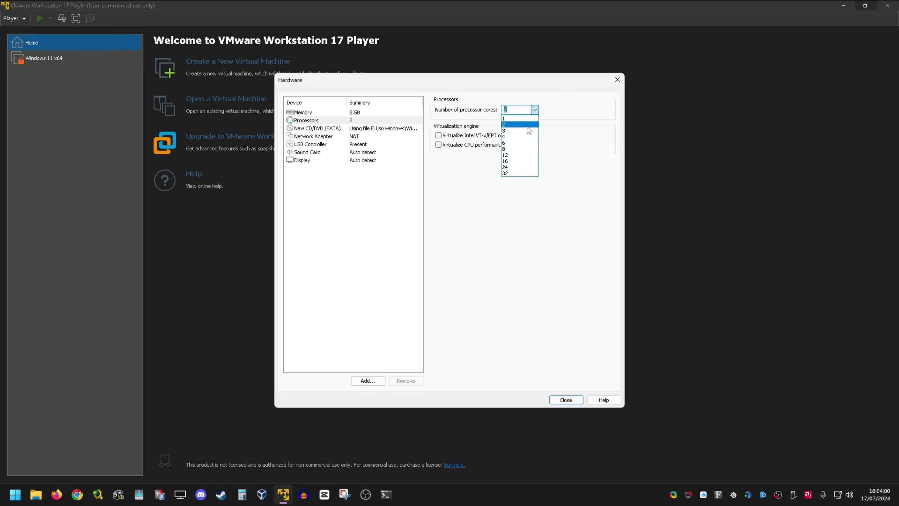
left_click(521, 143)
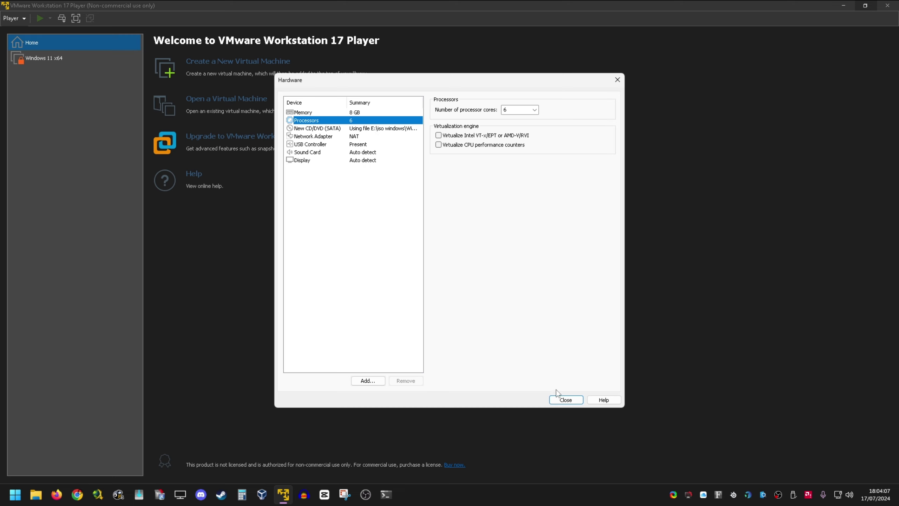
left_click(563, 397)
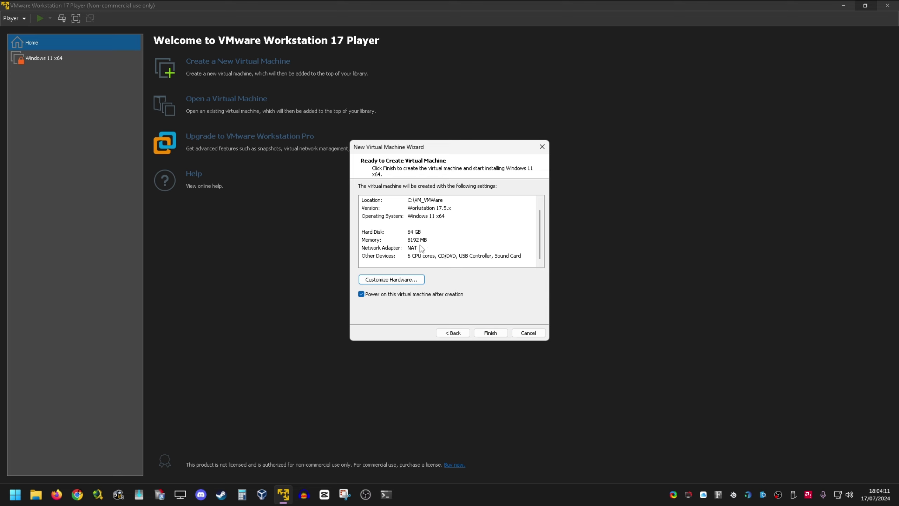
left_click(528, 333)
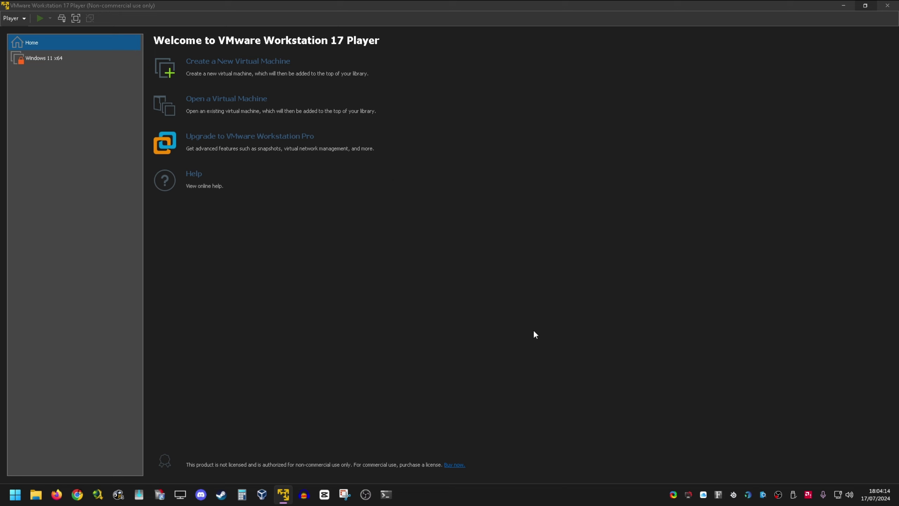
Step: Look over the Windows 11 x64 machine's summary and the home page, and close VMware Workstation Player
left_click(59, 61)
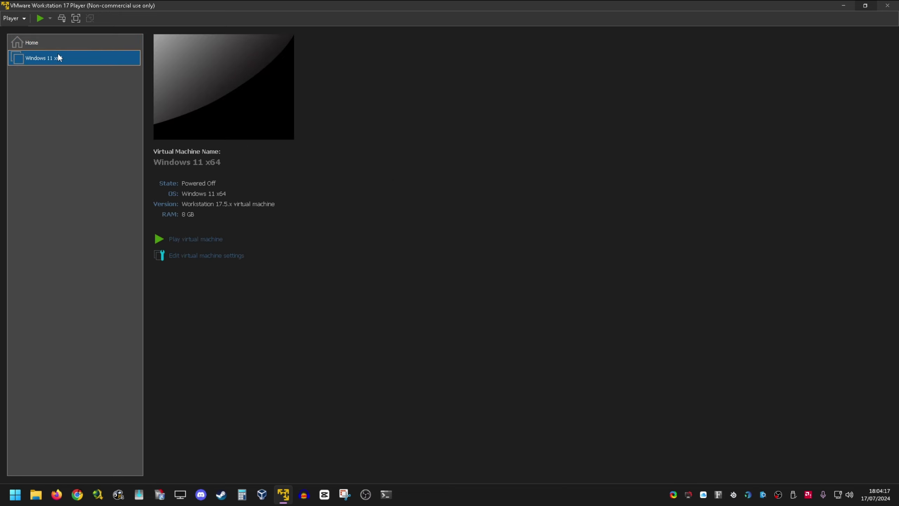
left_click(39, 45)
left_click(37, 42)
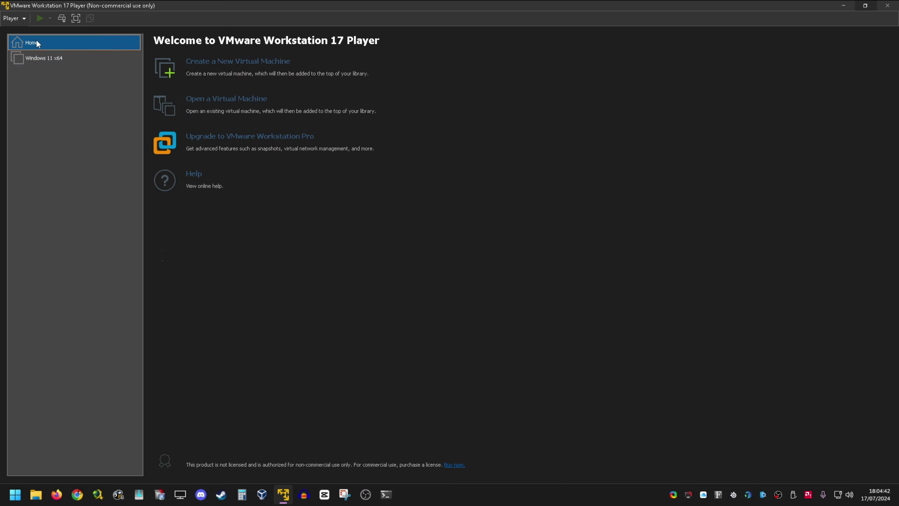
left_click(42, 58)
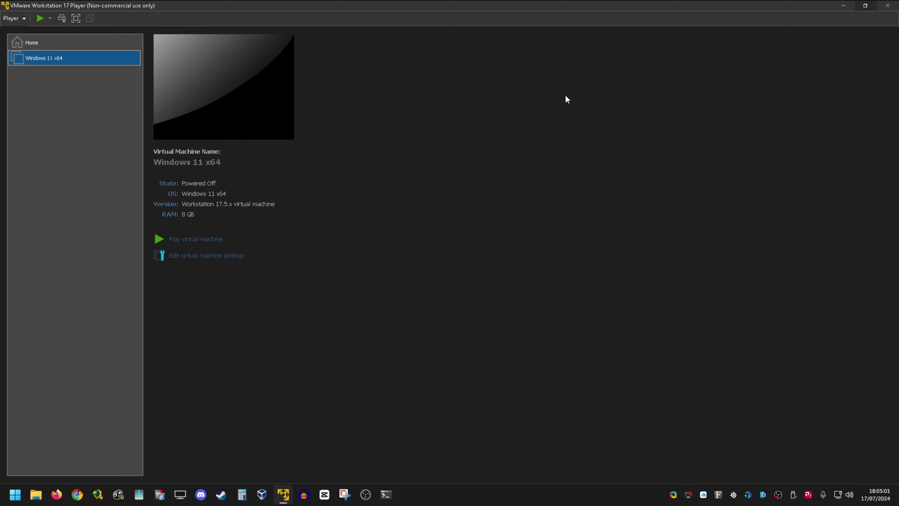
left_click(893, 6)
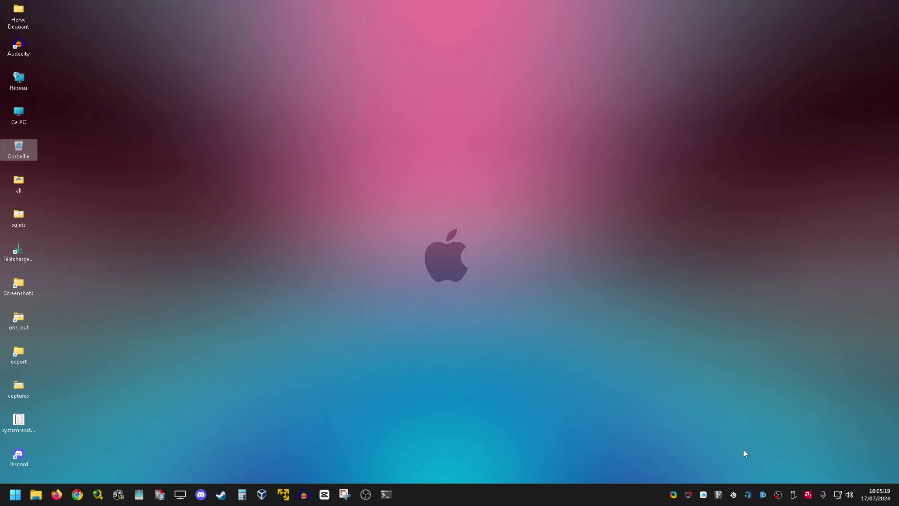
right_click(780, 495)
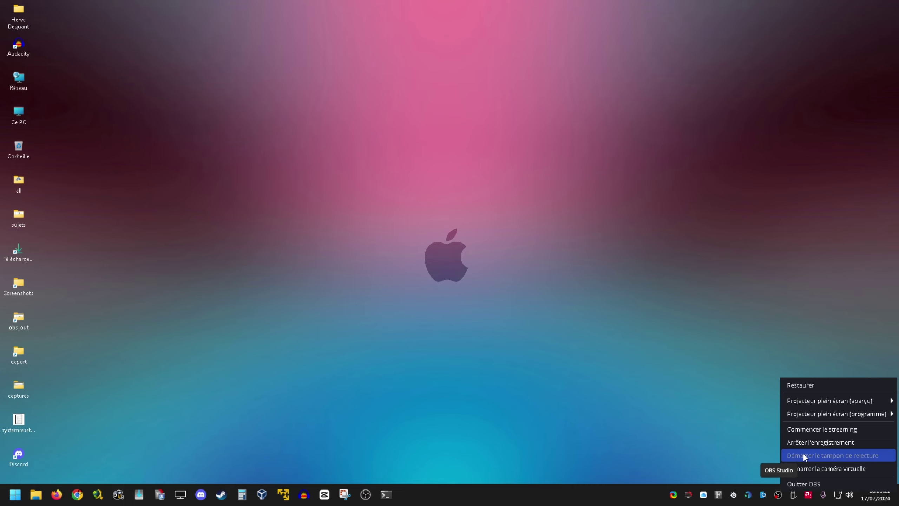